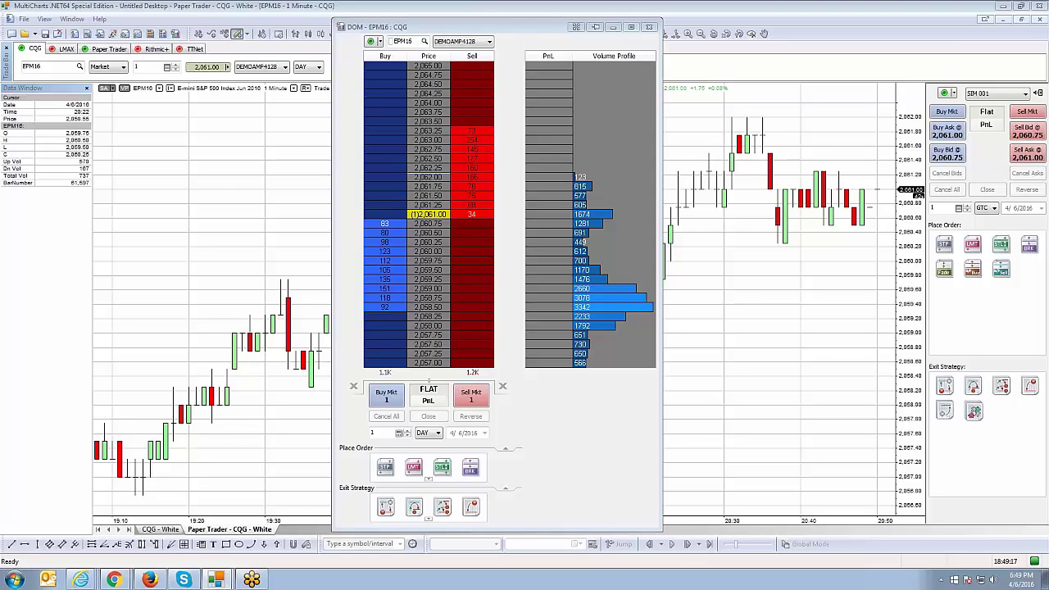
# - Minimize the main window, reposition the DOM, and set the order quantity back to 1
pyautogui.click(1001, 7)
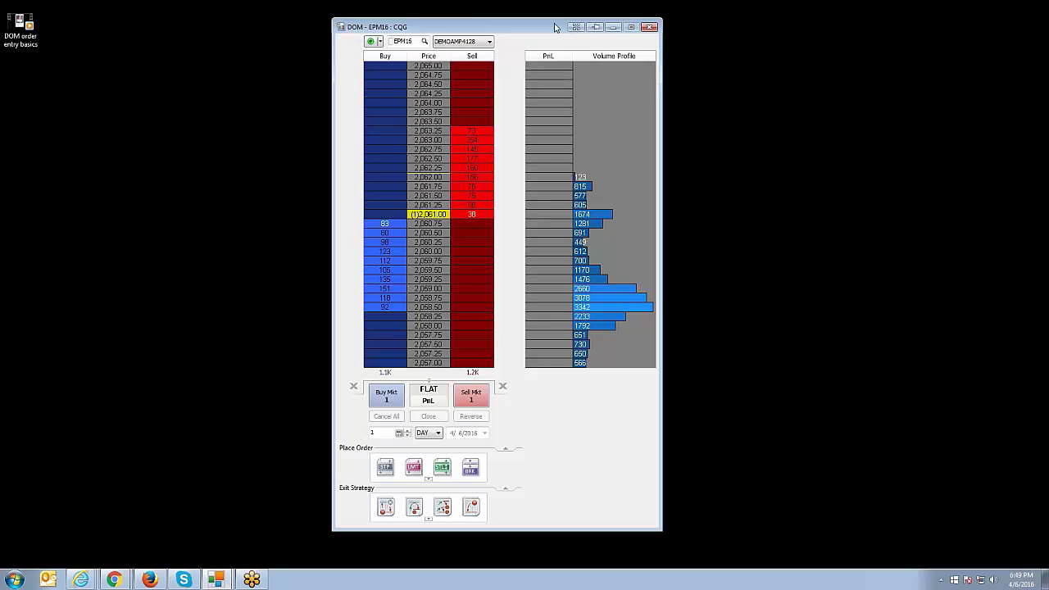
pyautogui.moveTo(545, 27)
pyautogui.mouseDown()
pyautogui.moveTo(571, 23)
pyautogui.moveTo(536, 17)
pyautogui.mouseUp()
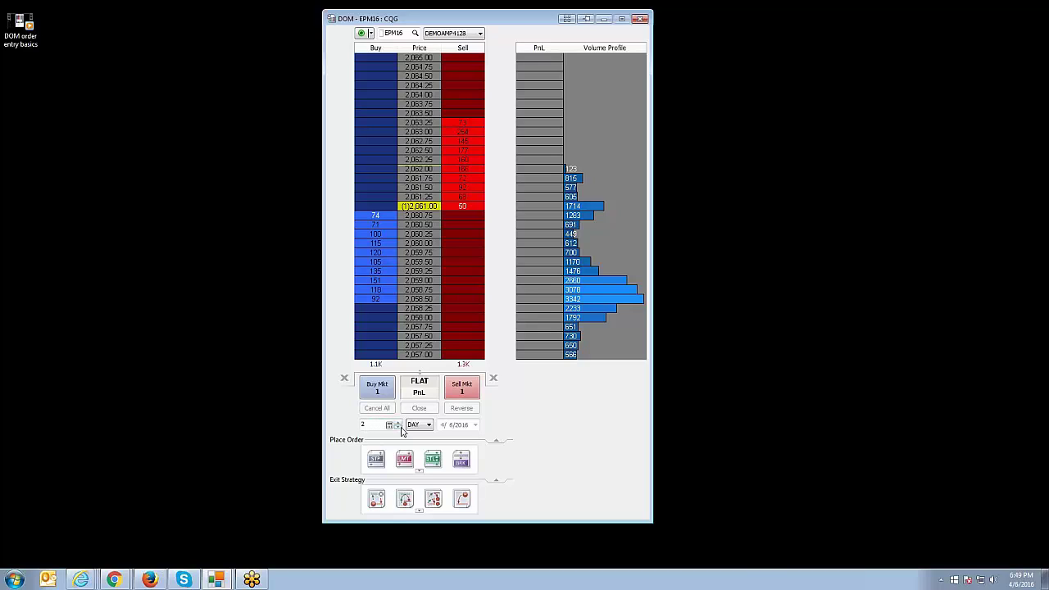
pyautogui.click(397, 422)
pyautogui.click(390, 426)
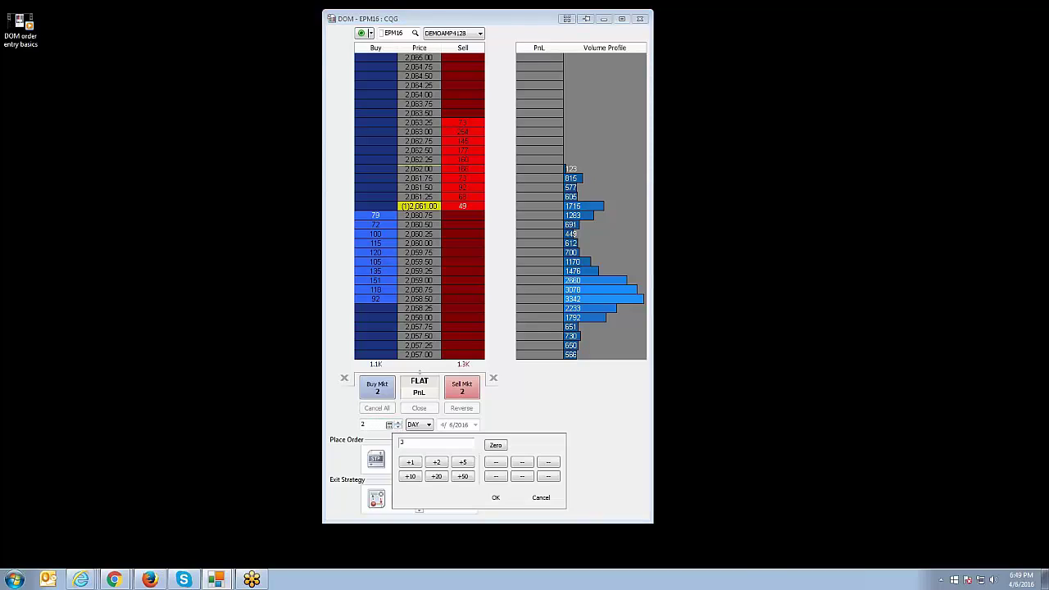
pyautogui.click(536, 427)
pyautogui.click(382, 426)
pyautogui.write('1')
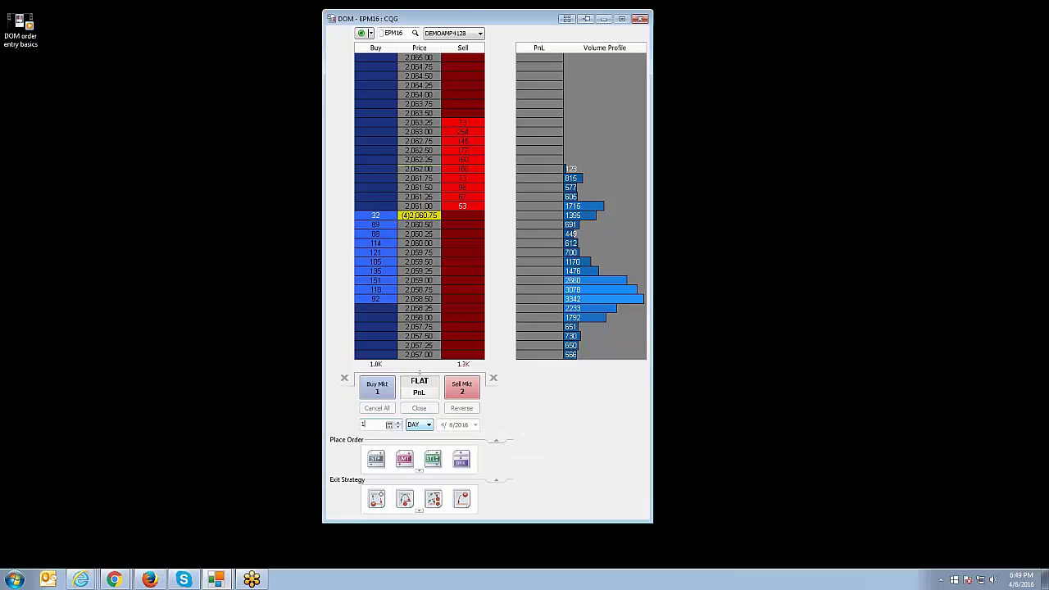
pyautogui.click(428, 424)
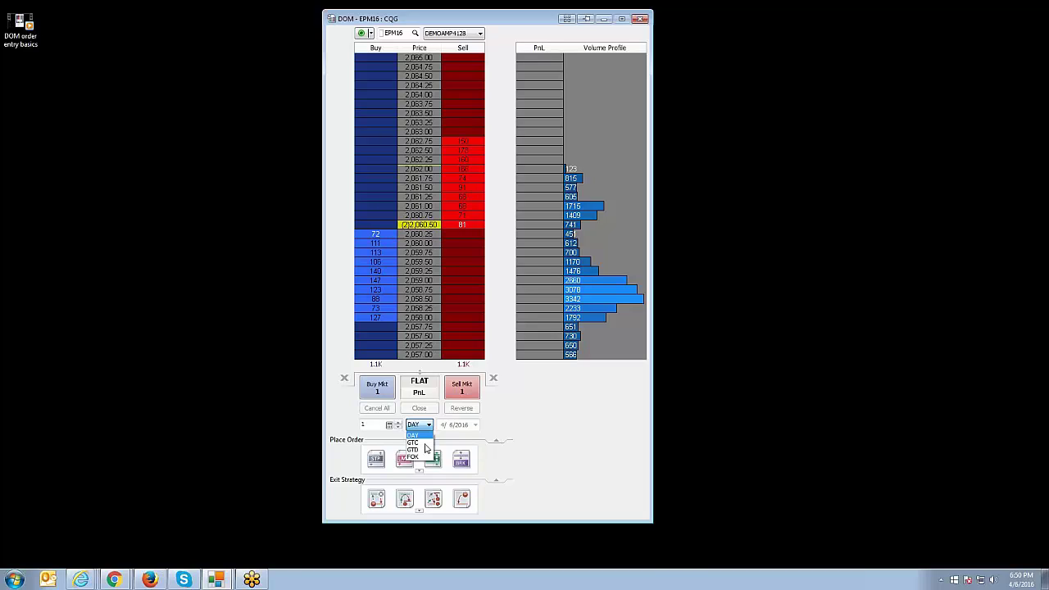
pyautogui.click(420, 450)
pyautogui.click(475, 425)
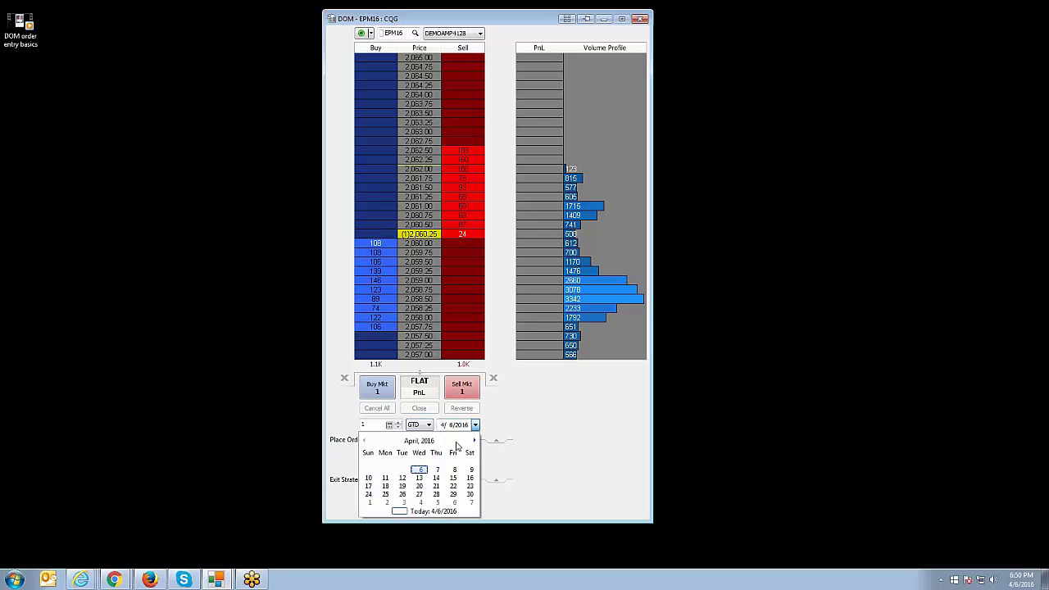
pyautogui.click(455, 427)
pyautogui.click(427, 424)
pyautogui.click(413, 442)
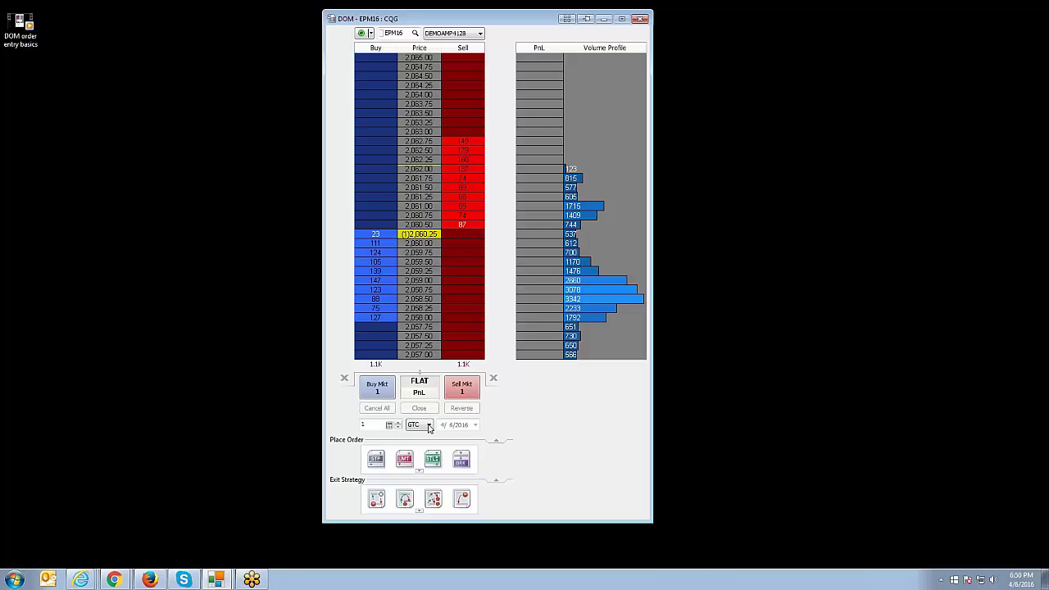
pyautogui.click(427, 426)
pyautogui.click(425, 436)
pyautogui.click(381, 301)
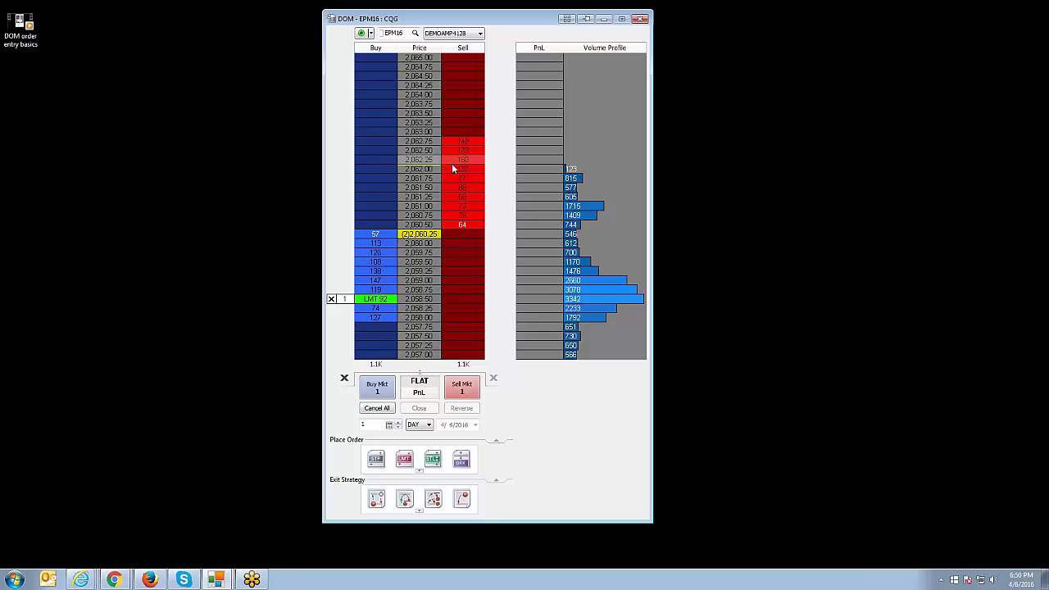
pyautogui.click(459, 123)
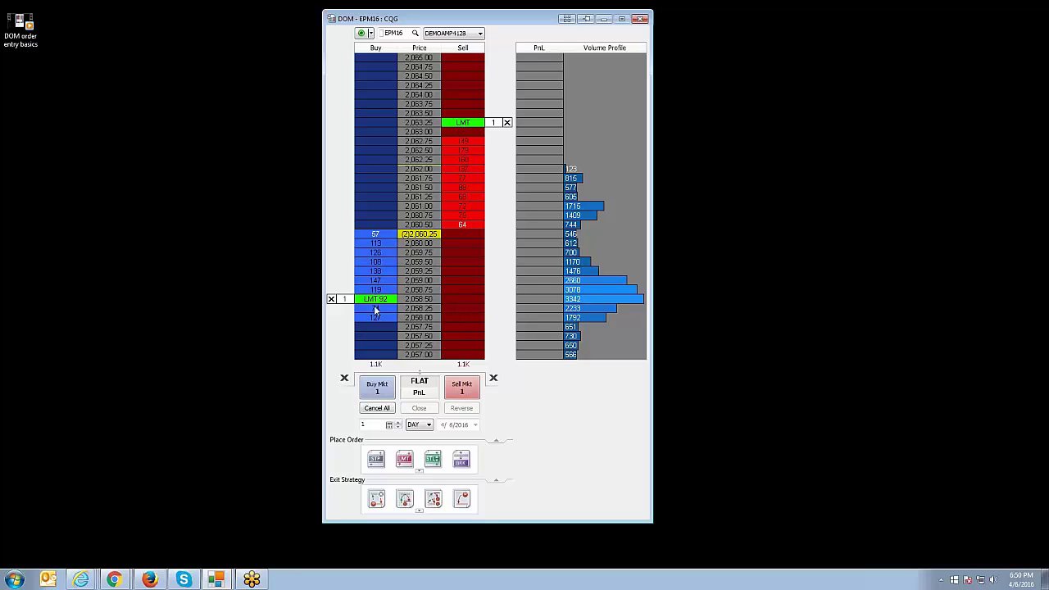
pyautogui.click(389, 408)
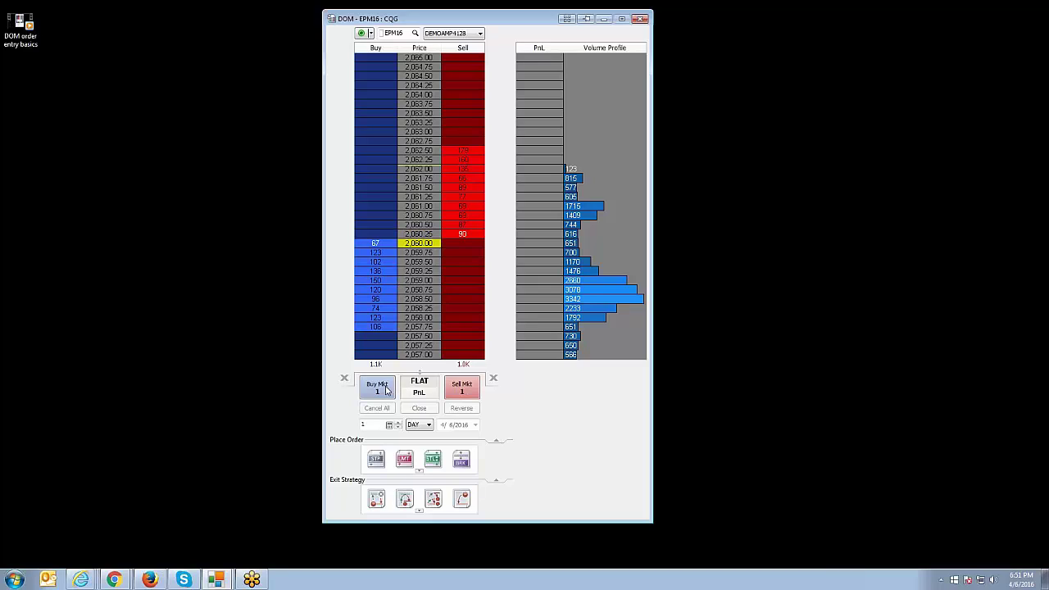
# - Buy 1 EPM16 contract at market, then open and dismiss the DOM settings menu twice
pyautogui.click(385, 390)
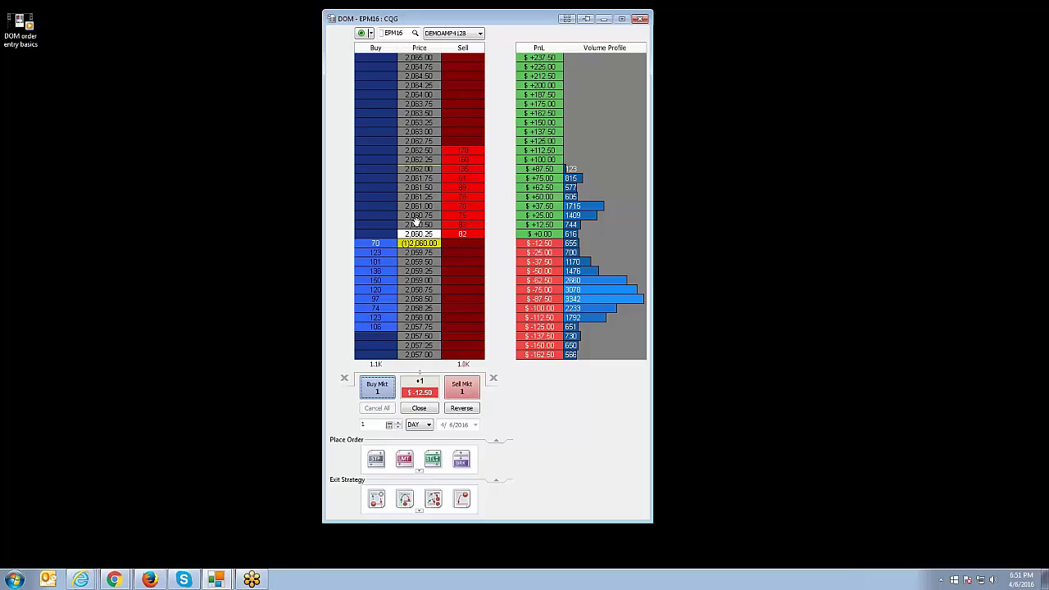
pyautogui.rightClick(420, 148)
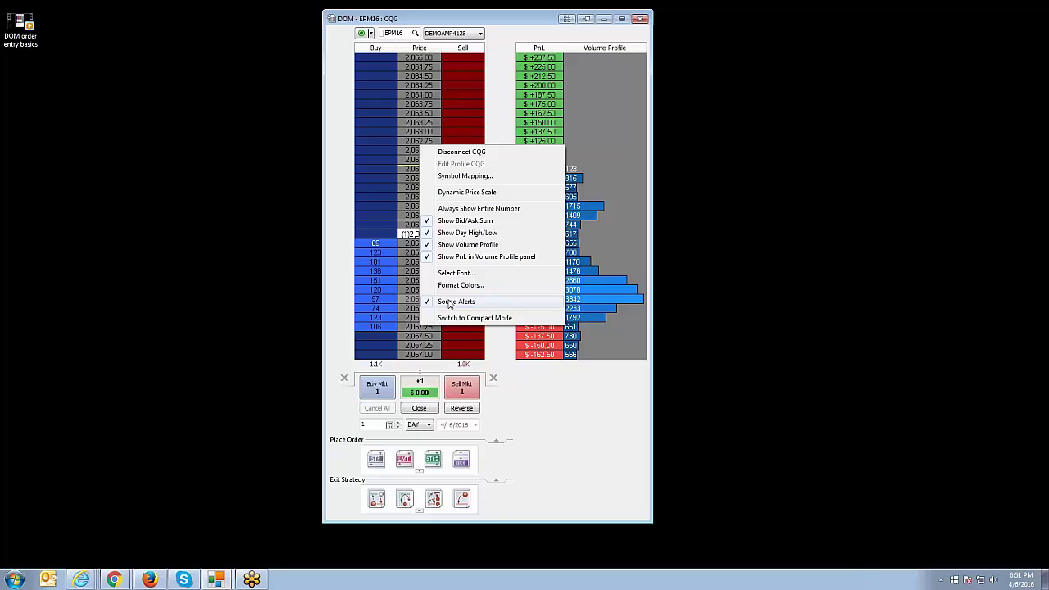
pyautogui.click(502, 21)
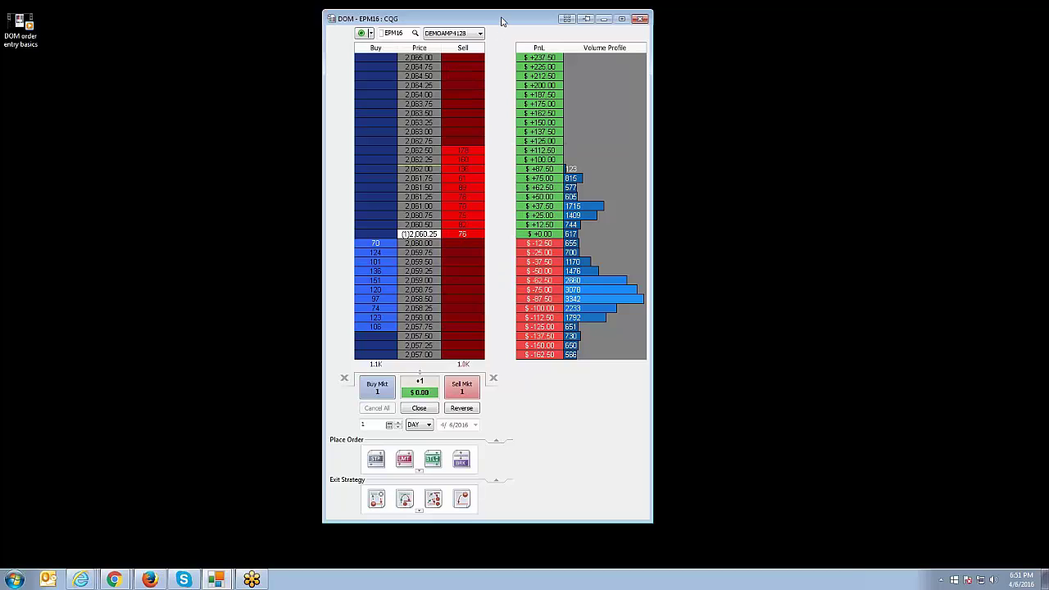
pyautogui.rightClick(415, 139)
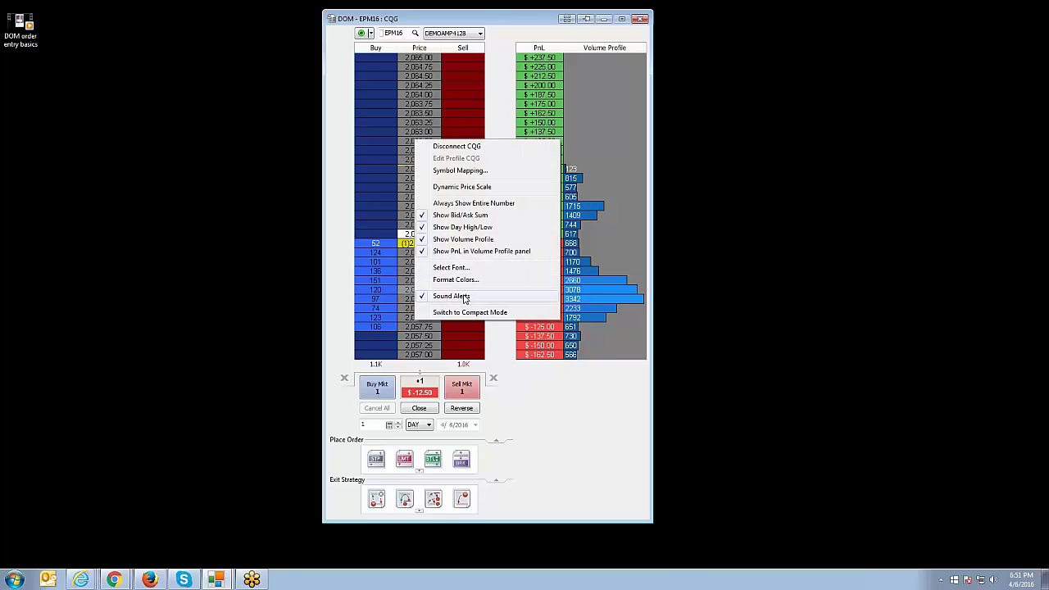
pyautogui.click(530, 22)
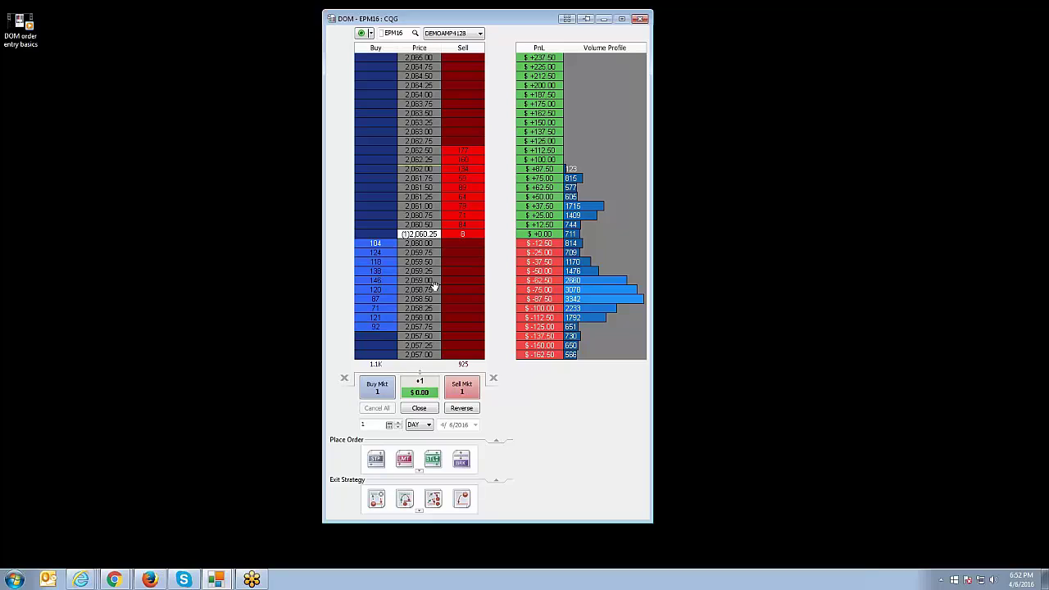
# - Try a green Position Background in the DOM's Format Colors, then discard the change
pyautogui.rightClick(413, 128)
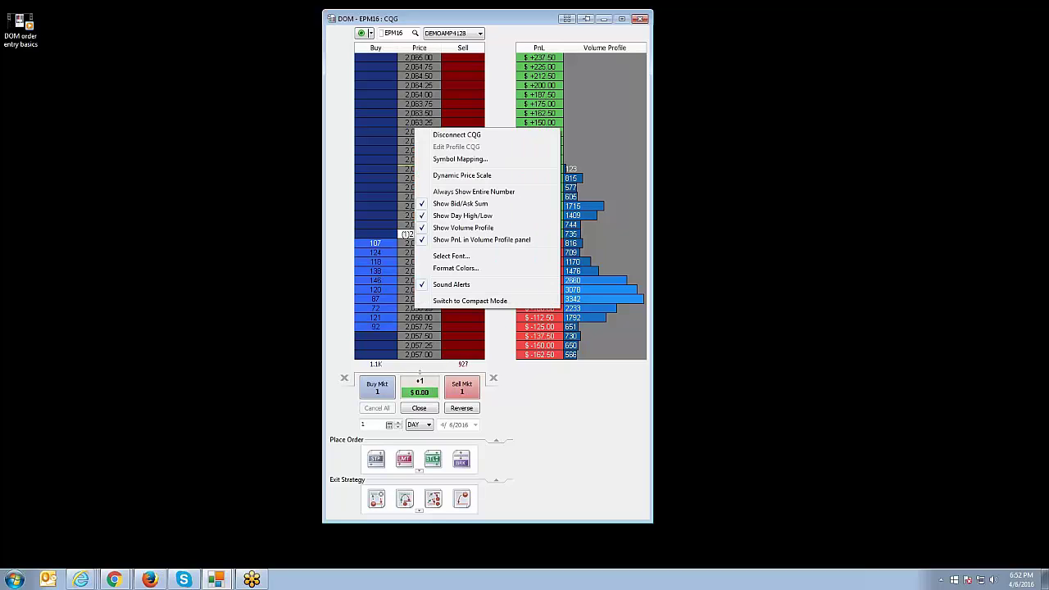
pyautogui.click(455, 268)
pyautogui.moveTo(471, 137); pyautogui.dragTo(767, 97)
pyautogui.moveTo(880, 175); pyautogui.dragTo(884, 215)
pyautogui.click(755, 258)
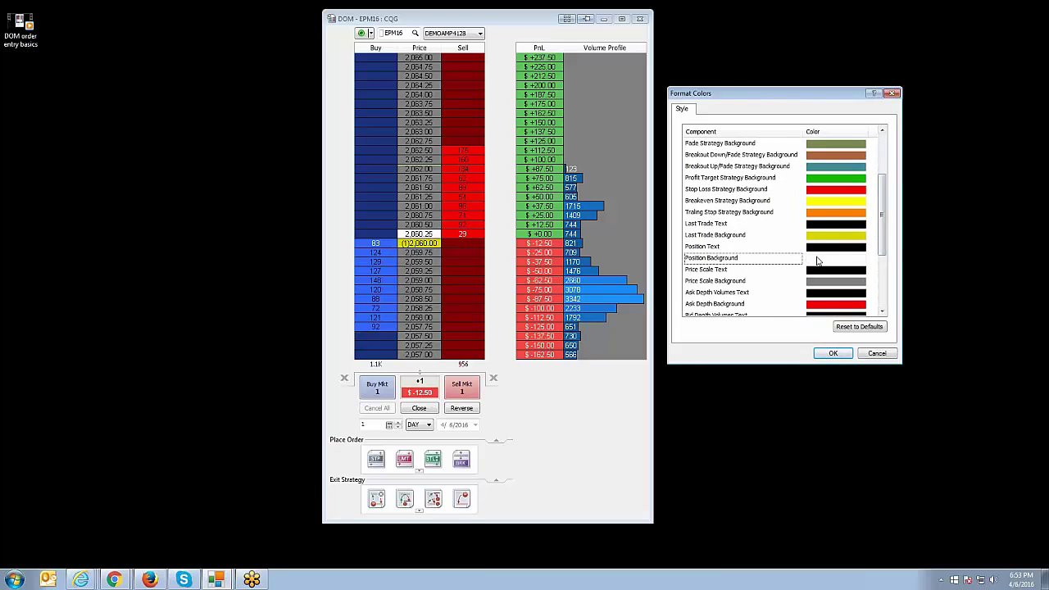
pyautogui.click(822, 259)
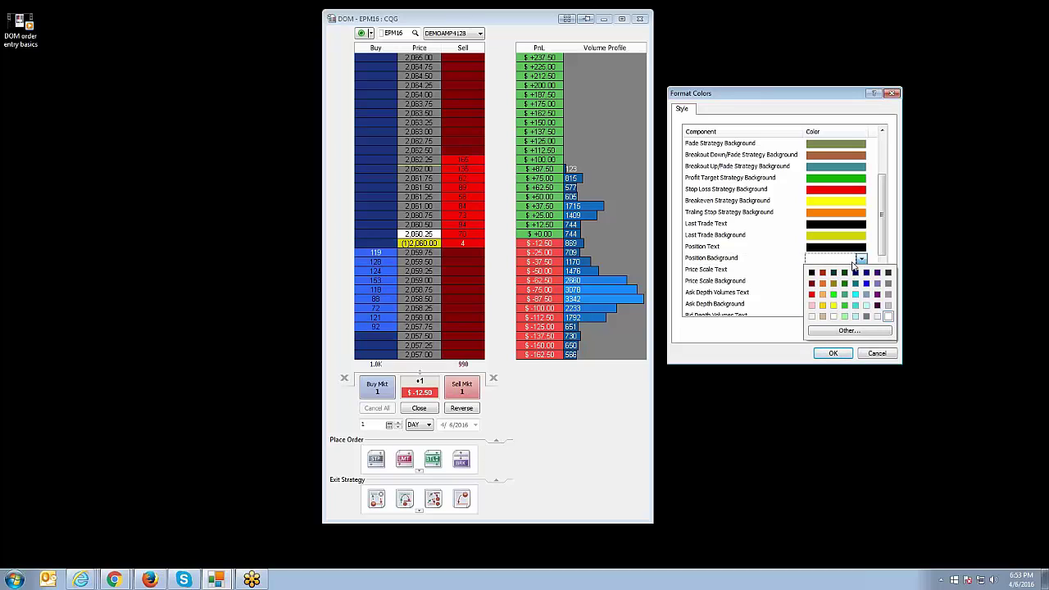
pyautogui.click(834, 294)
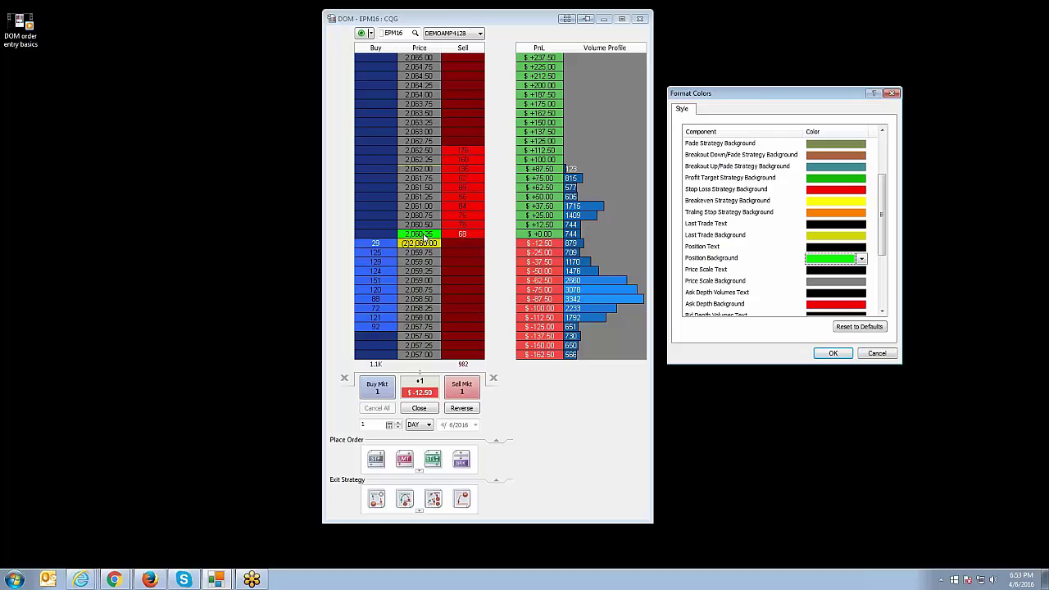
pyautogui.click(877, 353)
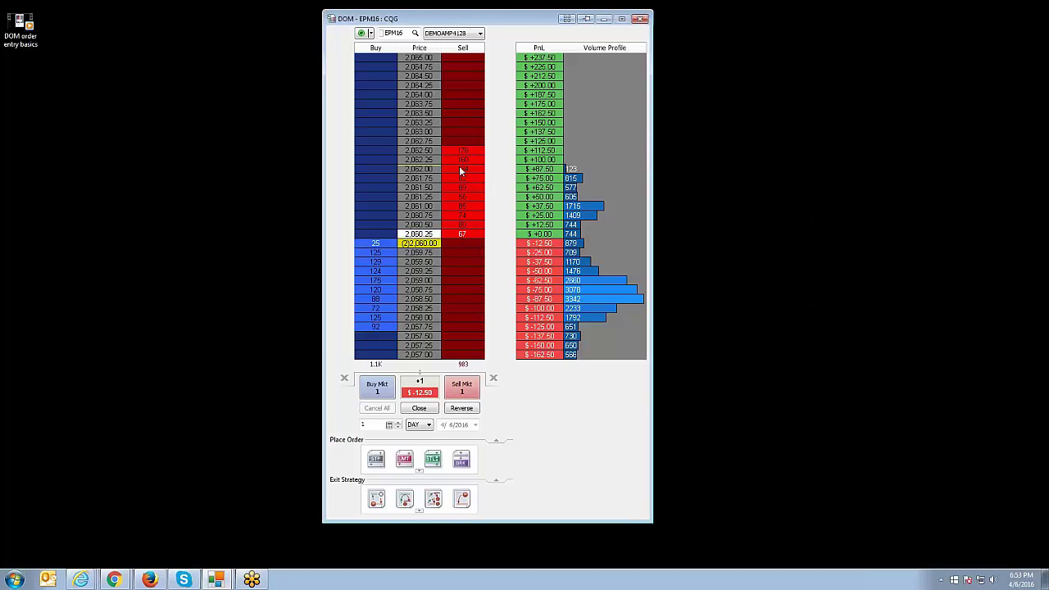
# - Reopen Format Colors, set Position Background to teal, and confirm with OK
pyautogui.rightClick(425, 145)
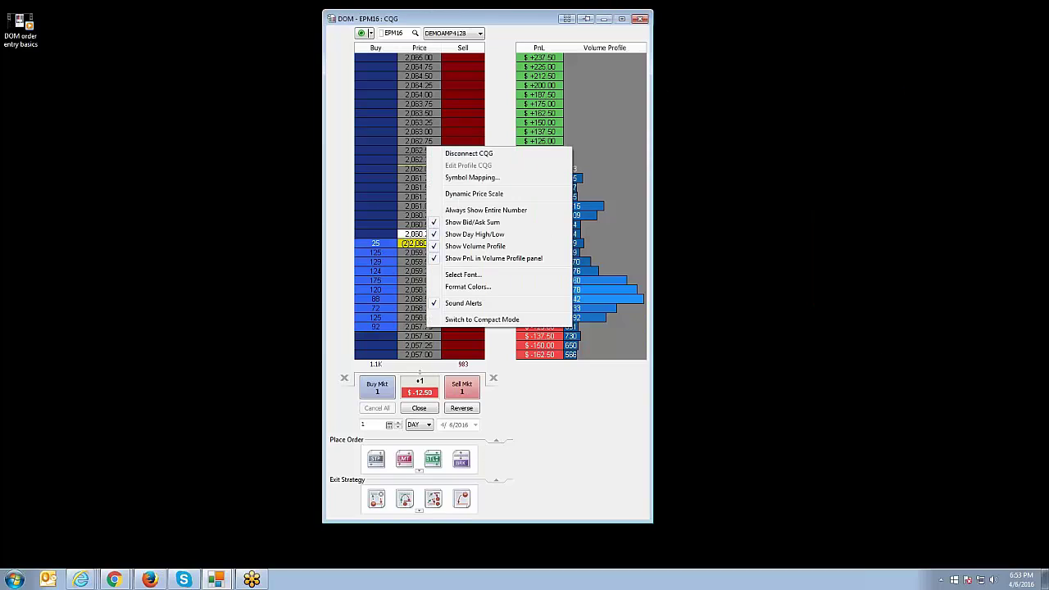
pyautogui.click(471, 287)
pyautogui.moveTo(586, 219); pyautogui.dragTo(534, 276)
pyautogui.click(417, 310)
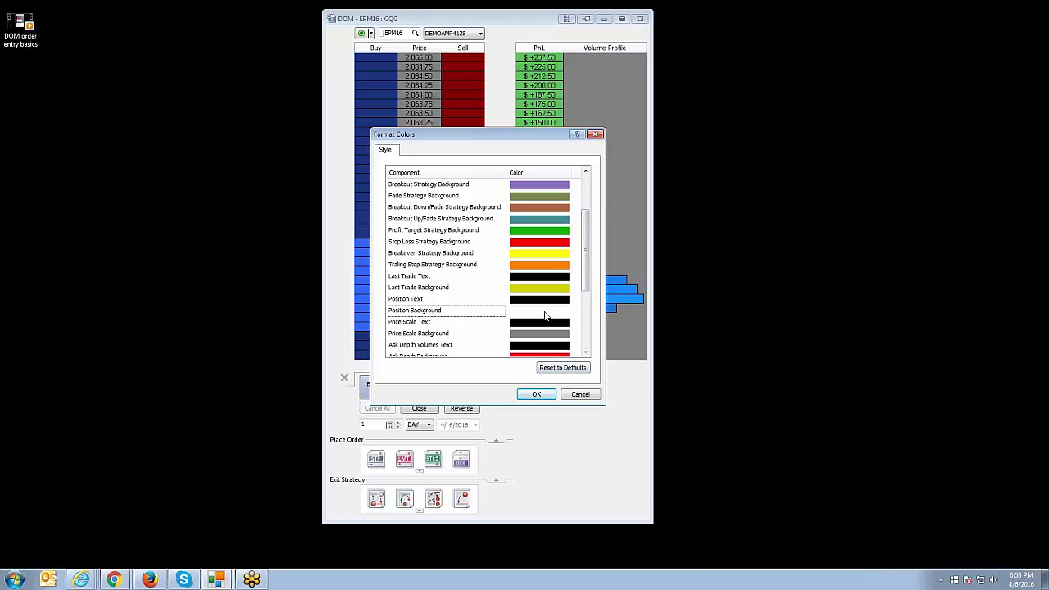
pyautogui.click(546, 315)
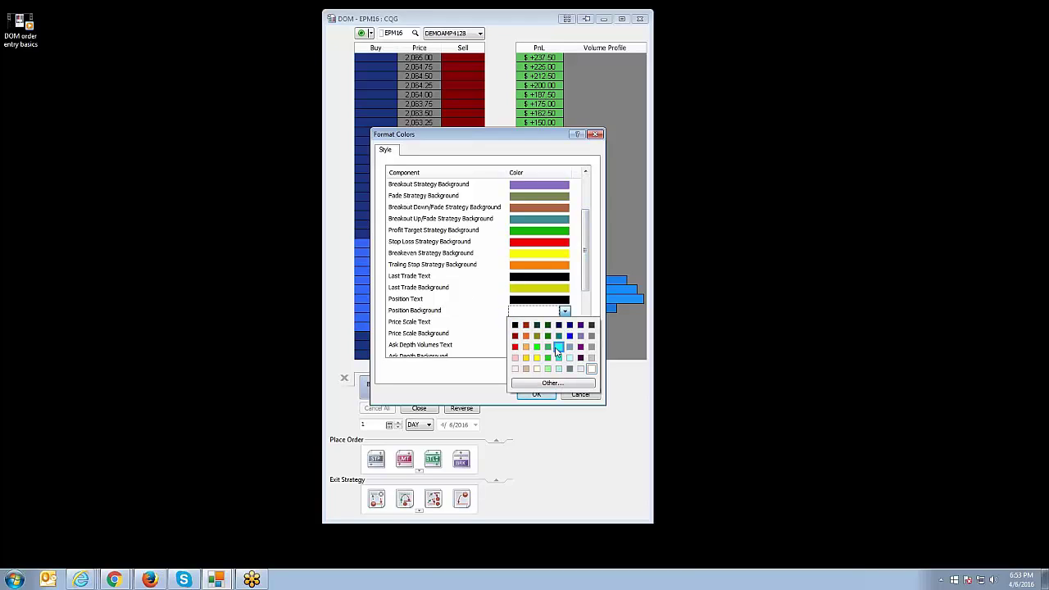
pyautogui.click(547, 347)
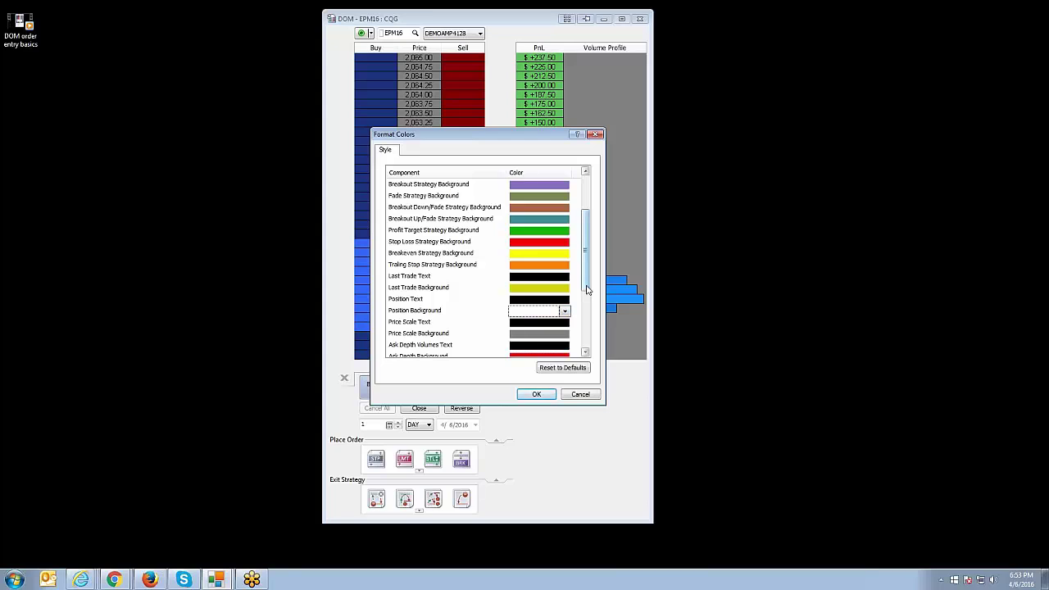
pyautogui.click(538, 395)
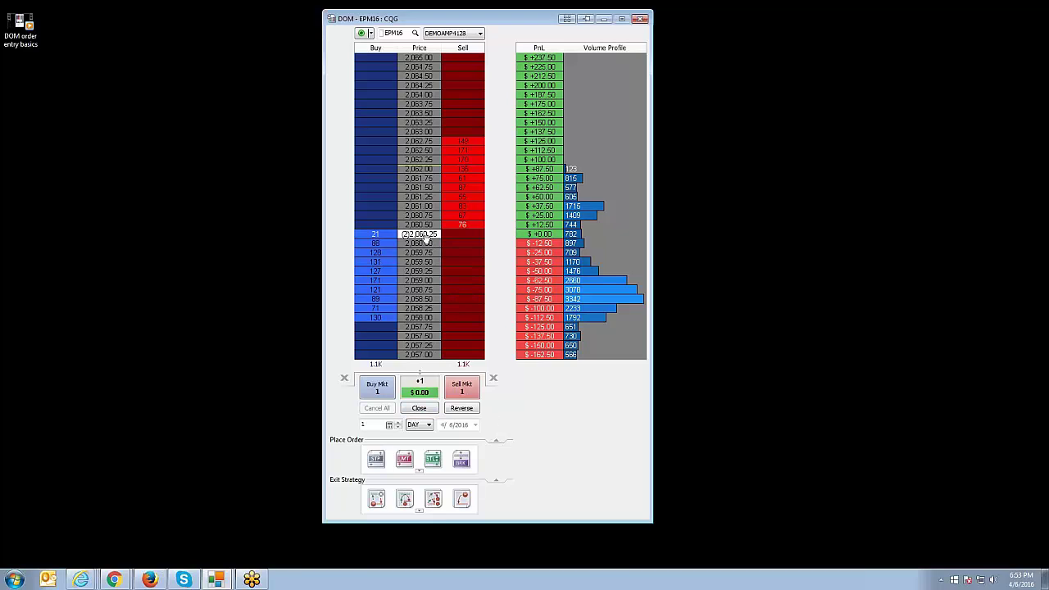
# - Place a one-lot sell stop at 2,058.25 and a one-lot sell limit at 2,062.25
pyautogui.click(463, 309)
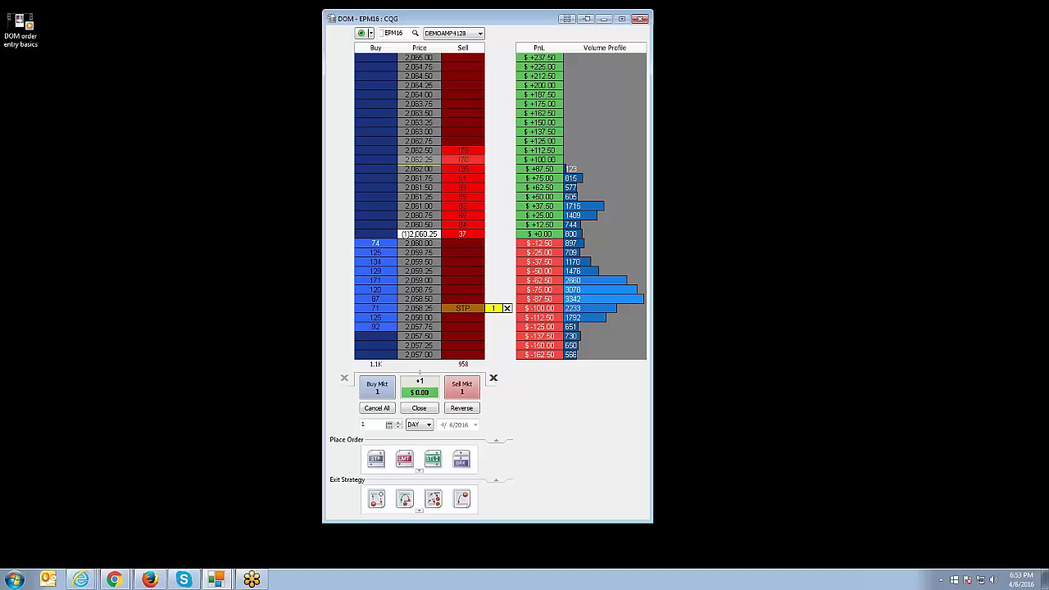
pyautogui.click(465, 161)
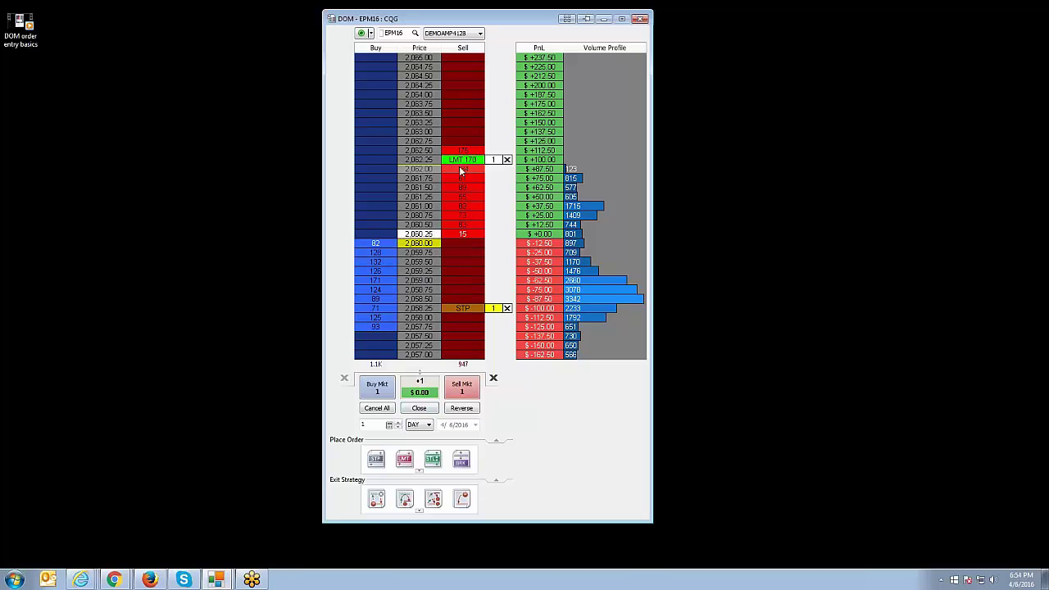
# - Flatten the EPM16 position with Close, cancelling the bracket stop and limit orders
pyautogui.click(418, 408)
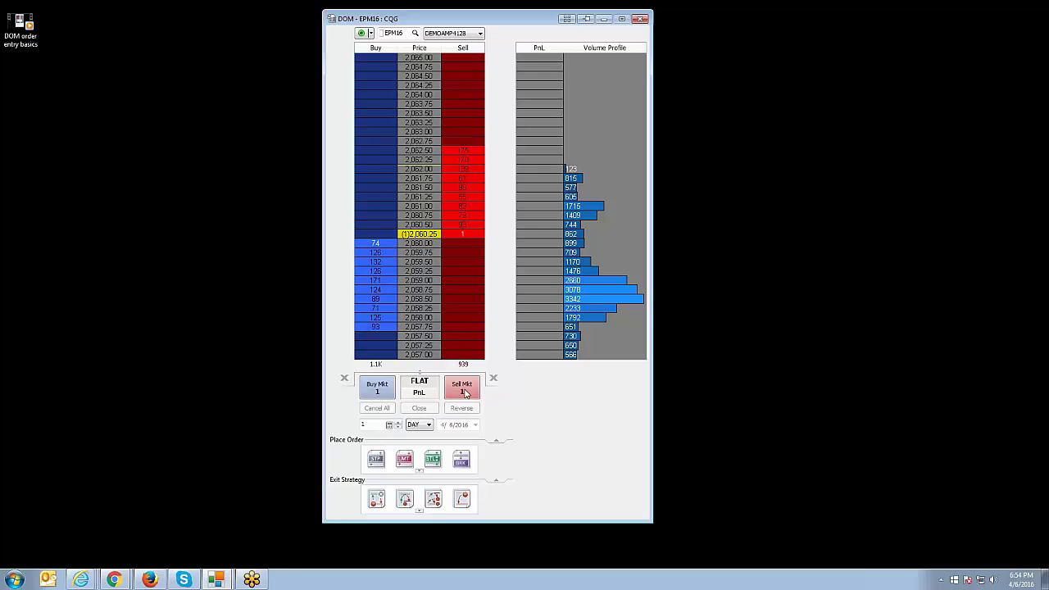
# - Sell one EPM16 contract at market to open a 1-lot short
pyautogui.click(462, 389)
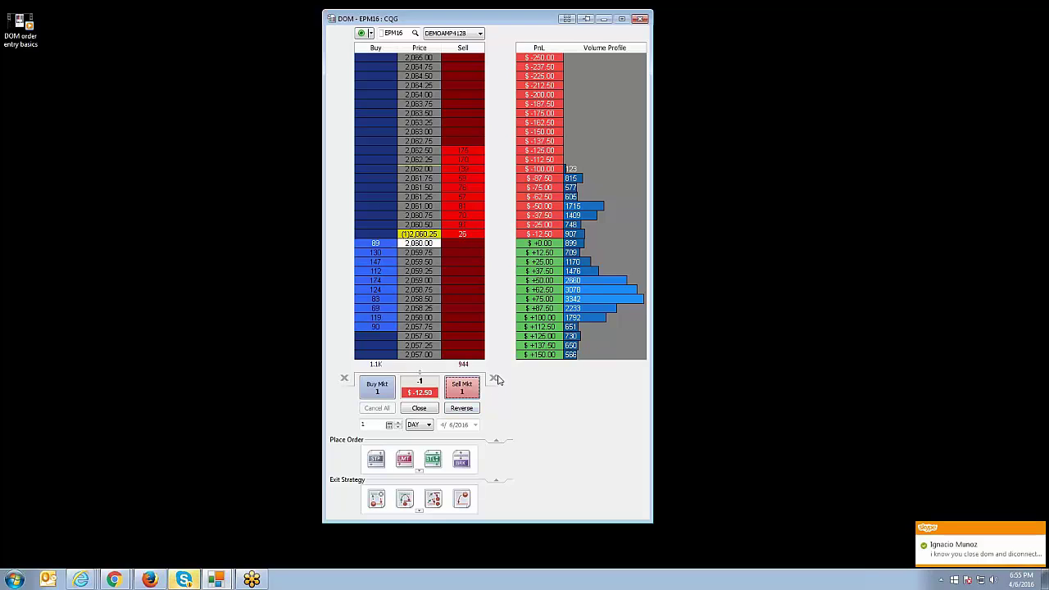
# - Reverse the 1-contract short into a 1-contract long with the Reverse button
pyautogui.click(470, 409)
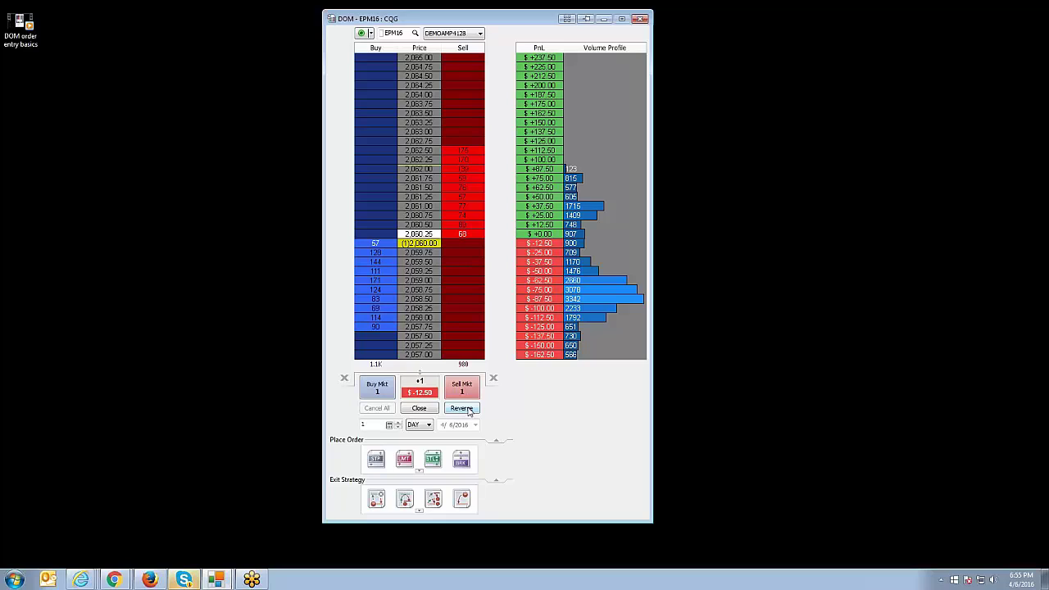
# - Close the long EPM16 position to flat from the DOM
pyautogui.click(429, 408)
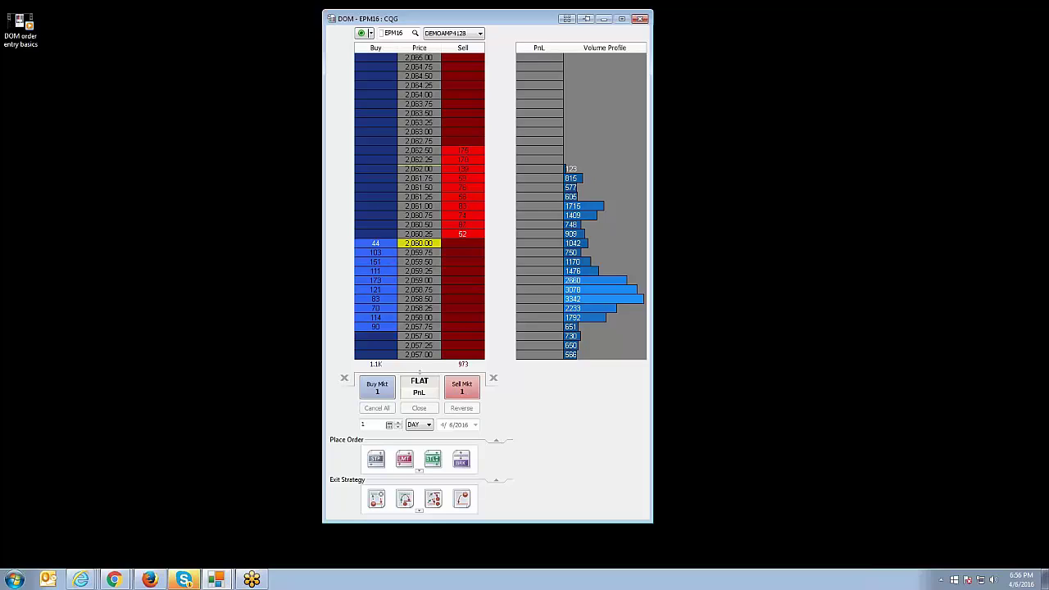
# - Bring the main chart window forward and create a new Order and Position Tracker via File > New
pyautogui.moveTo(215, 580)
pyautogui.click(226, 539)
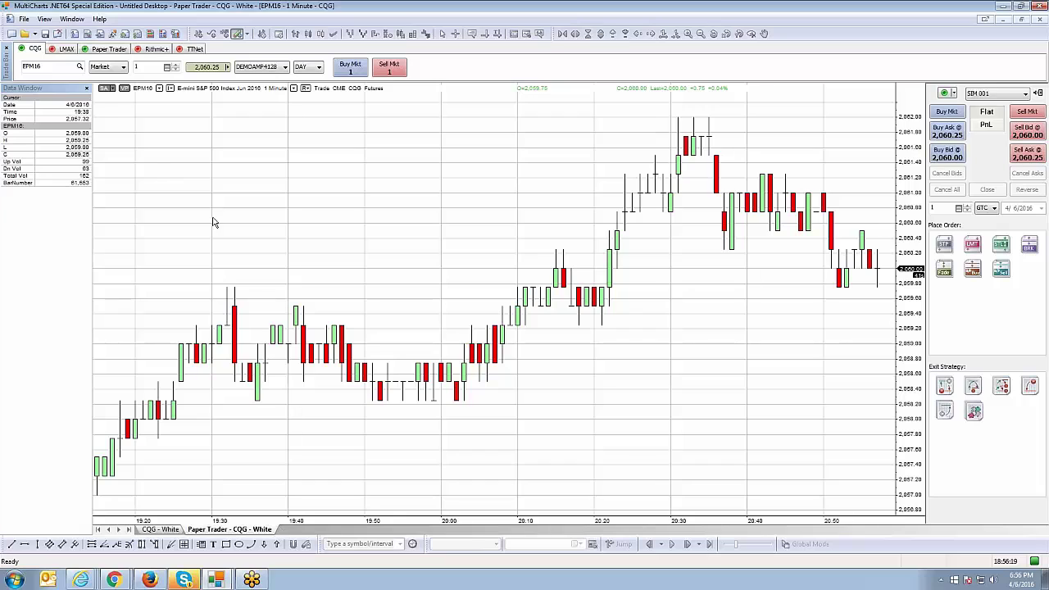
pyautogui.click(24, 20)
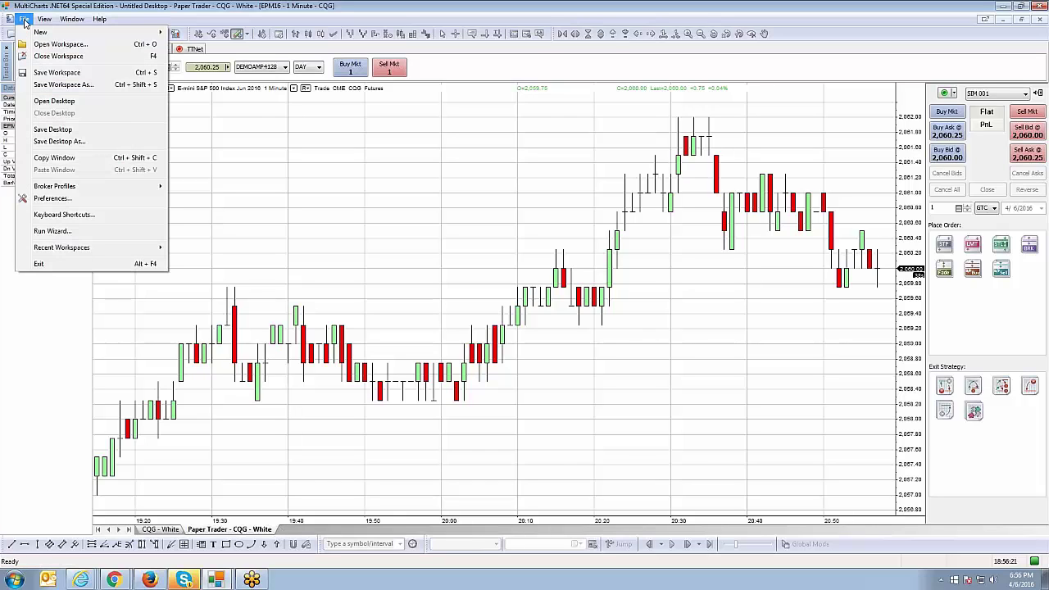
pyautogui.moveTo(47, 34)
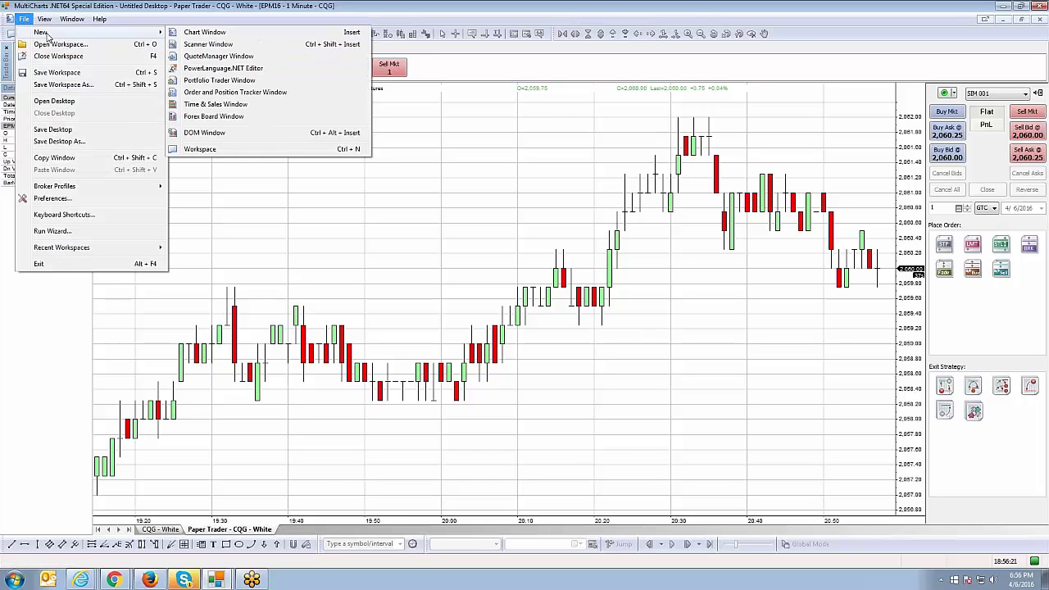
pyautogui.click(229, 94)
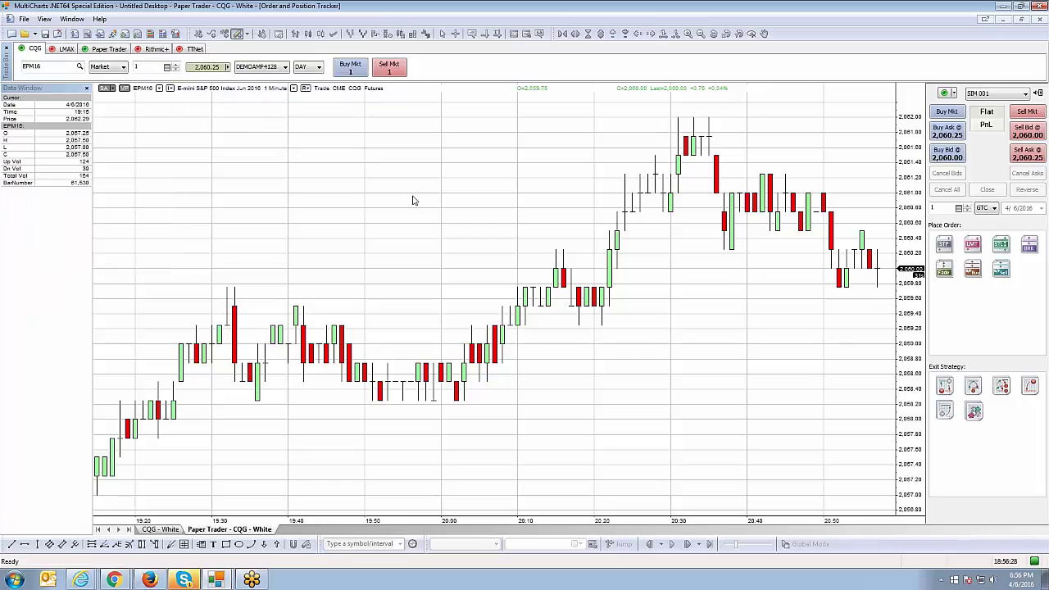
# - Restore the tracker to a smaller window, review Orders, Open Positions and Positions History, then return to Accounts
pyautogui.click(1022, 19)
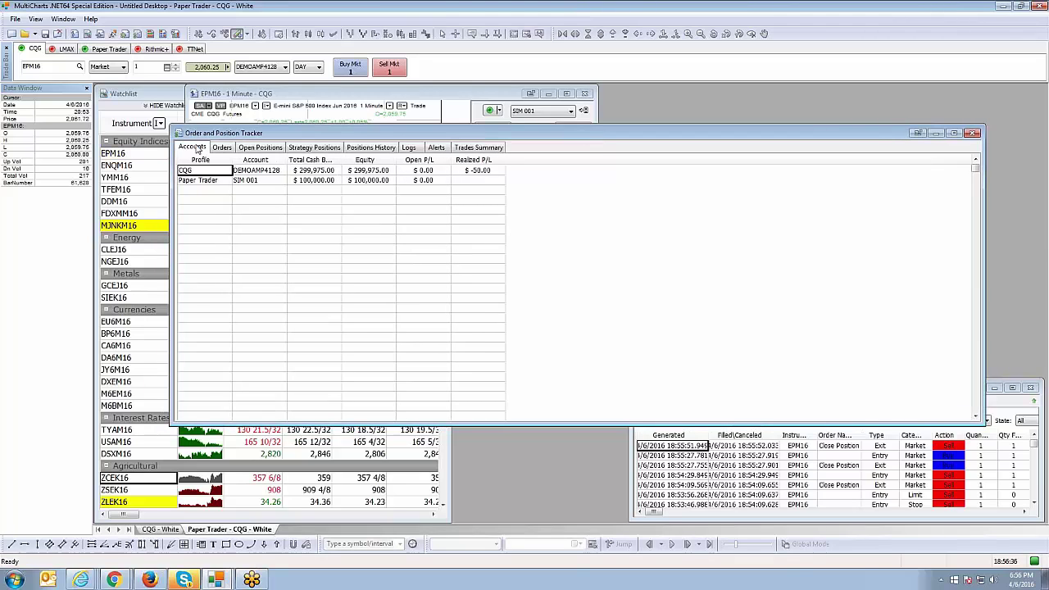
pyautogui.moveTo(526, 135); pyautogui.dragTo(573, 140)
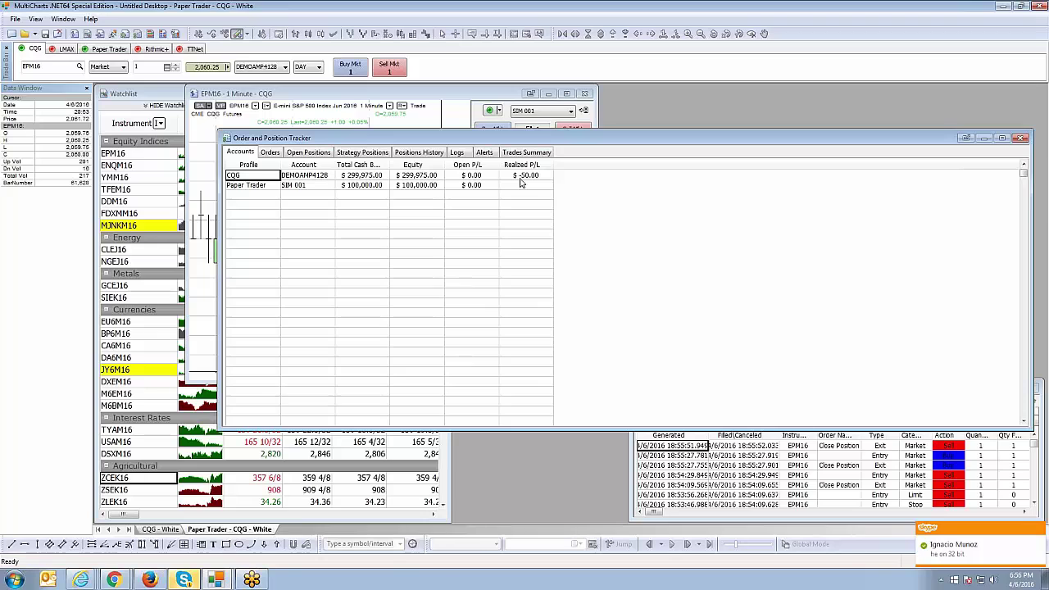
pyautogui.click(270, 152)
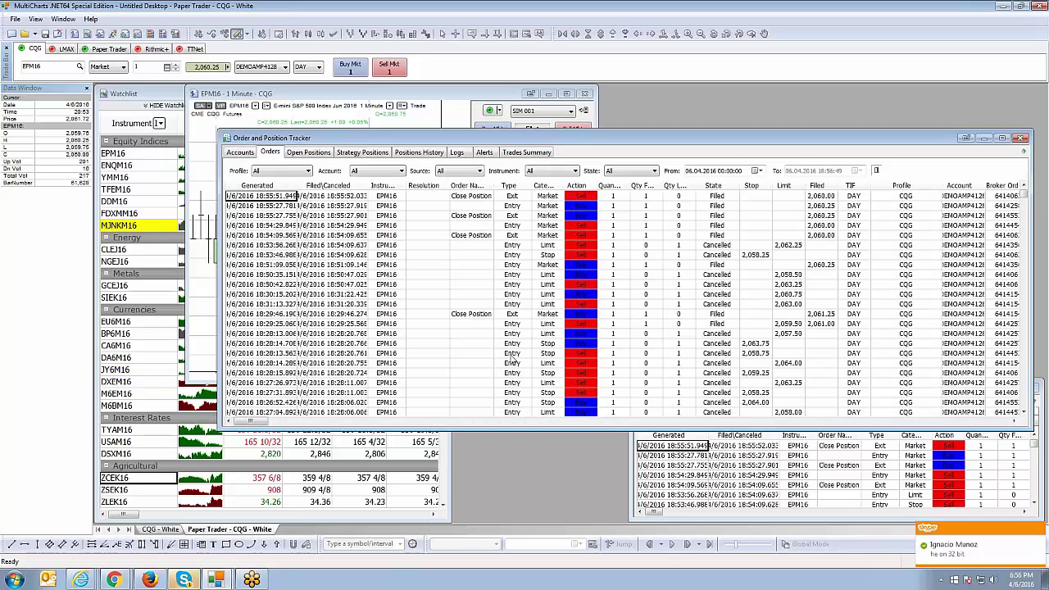
pyautogui.click(317, 155)
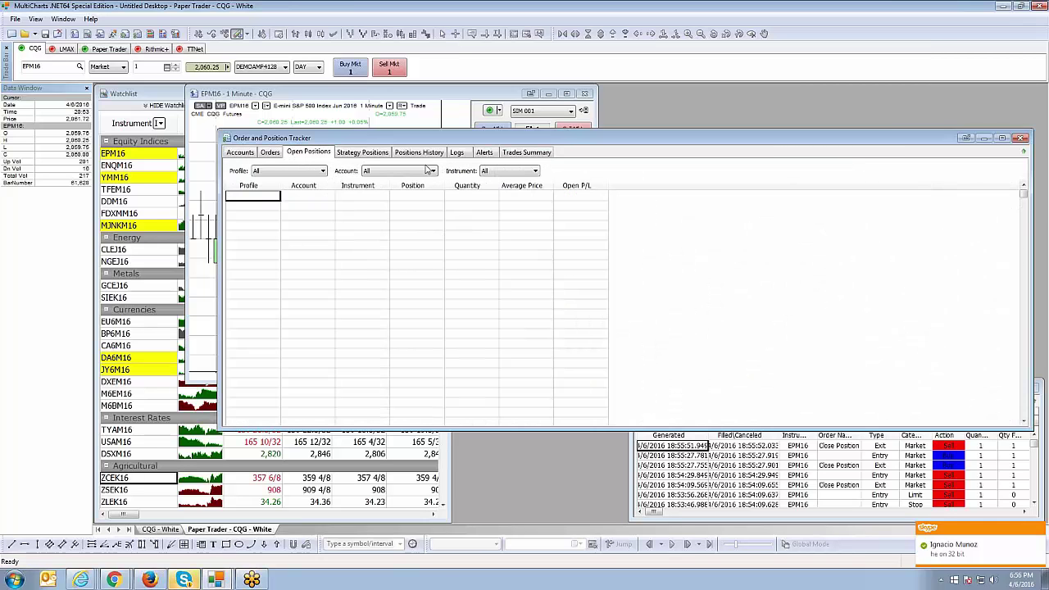
pyautogui.click(422, 155)
pyautogui.click(274, 153)
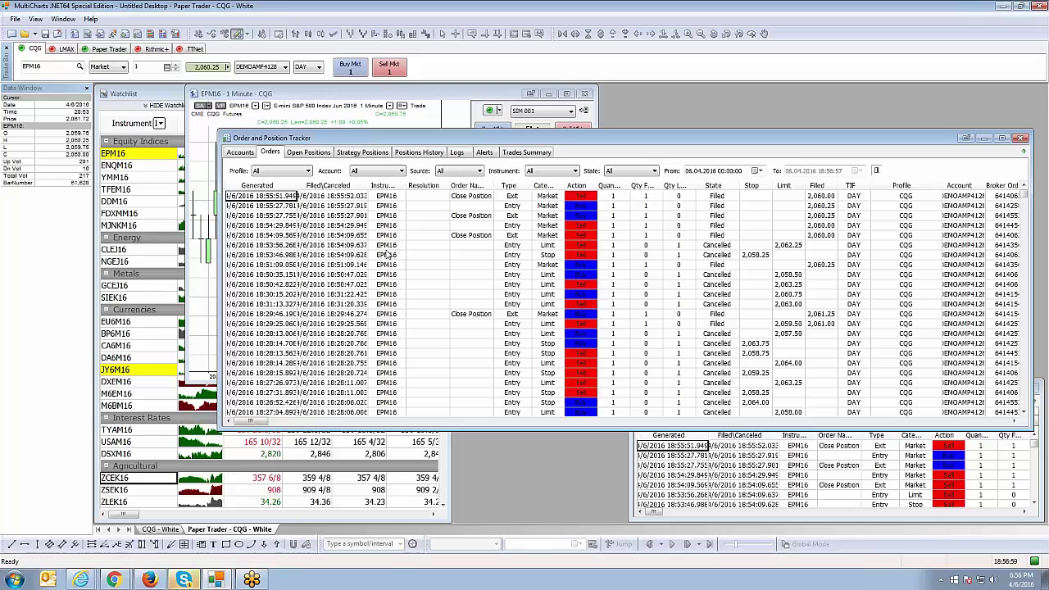
pyautogui.click(250, 153)
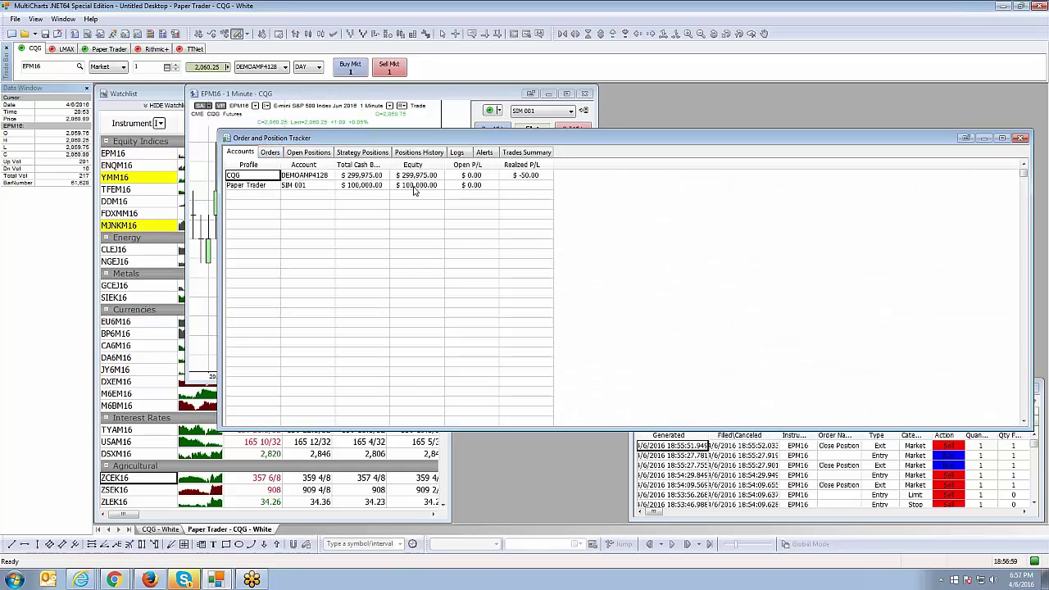
# - Open a second Order and Position Tracker window from the File > New menu
pyautogui.click(15, 21)
pyautogui.moveTo(109, 33)
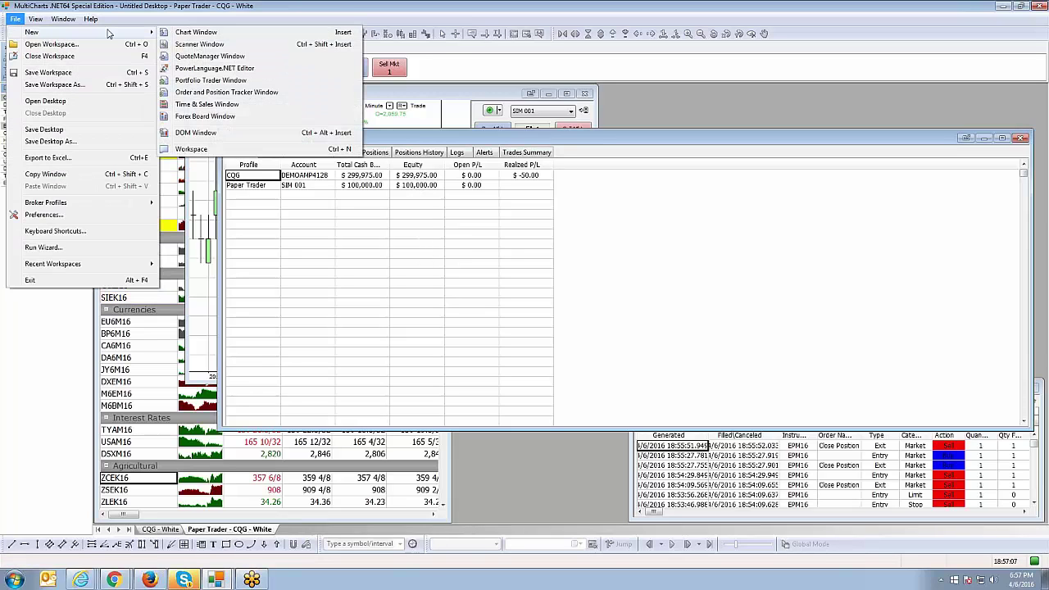
pyautogui.click(199, 93)
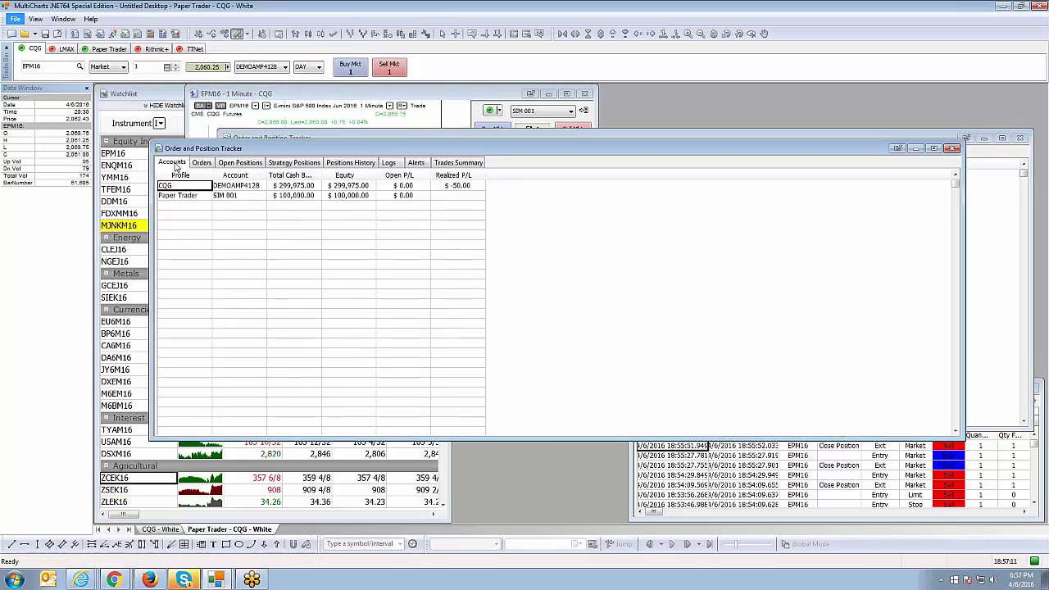